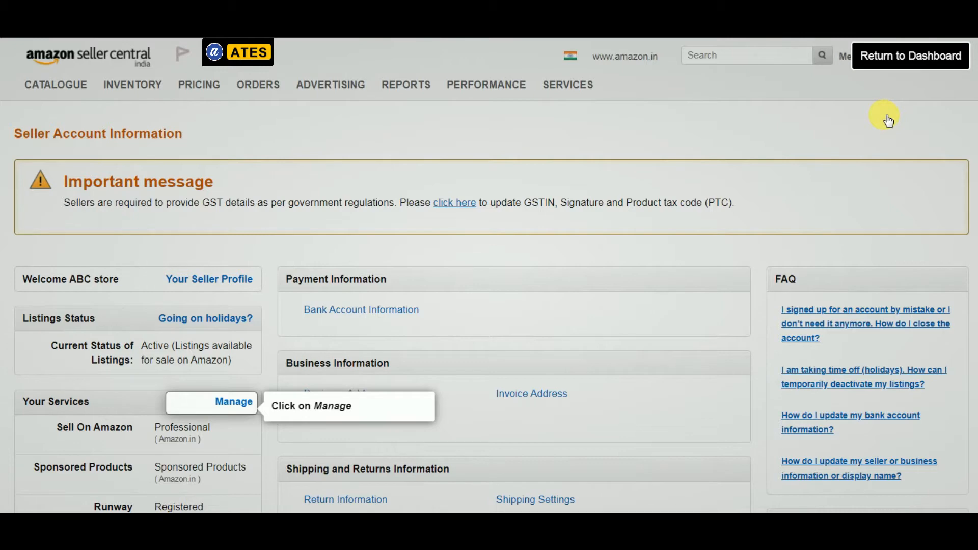
Open the management of your services and register for Fulfilment by Amazon, continuing to the fulfilment center registration
{"action": "scroll", "coordinate": [763, 225], "scroll_direction": "down", "scroll_amount": 2}
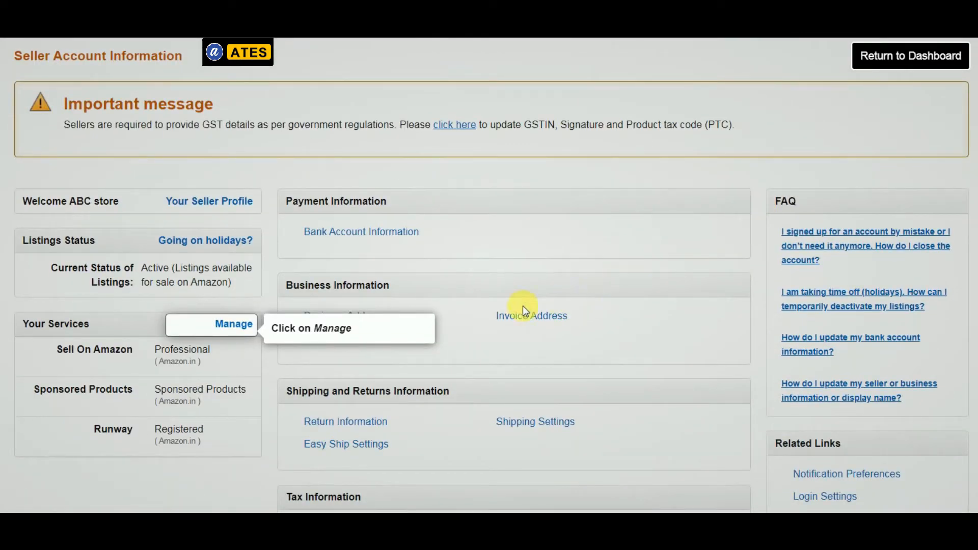
{"action": "left_click", "coordinate": [232, 328]}
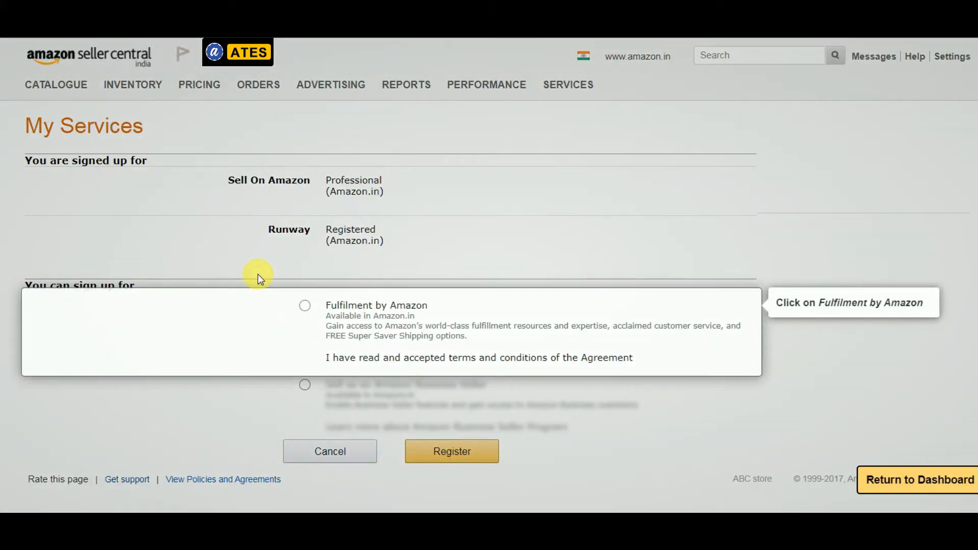
{"action": "left_click", "coordinate": [305, 307]}
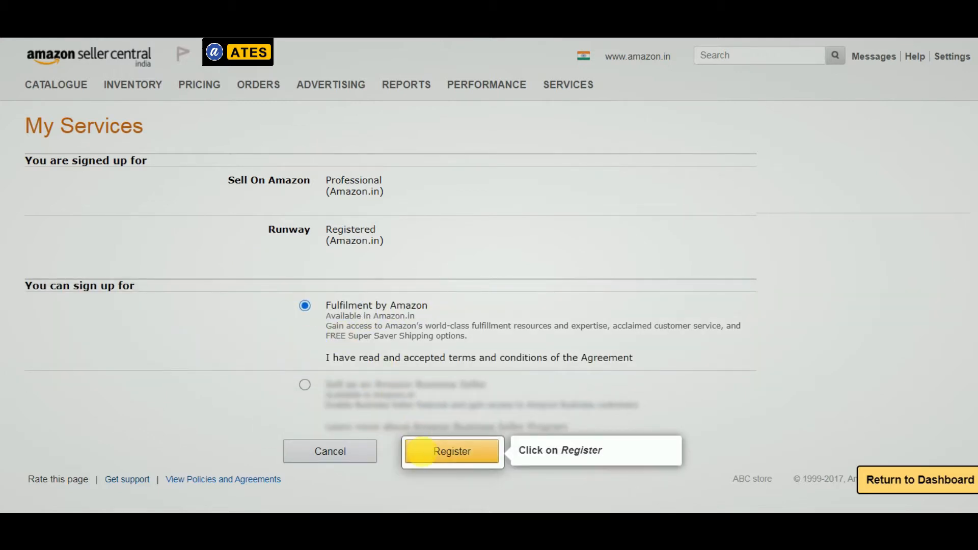
{"action": "left_click", "coordinate": [458, 460]}
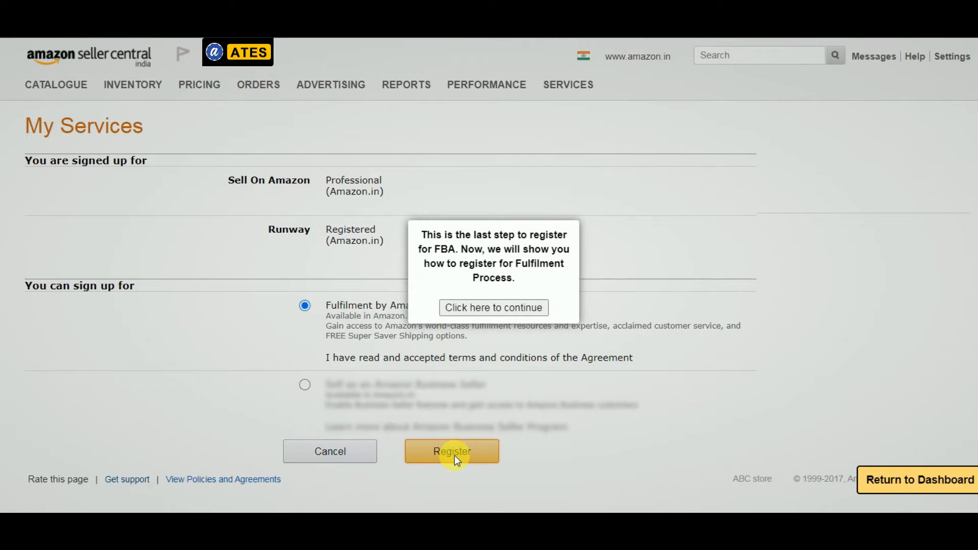
{"action": "left_click", "coordinate": [479, 312]}
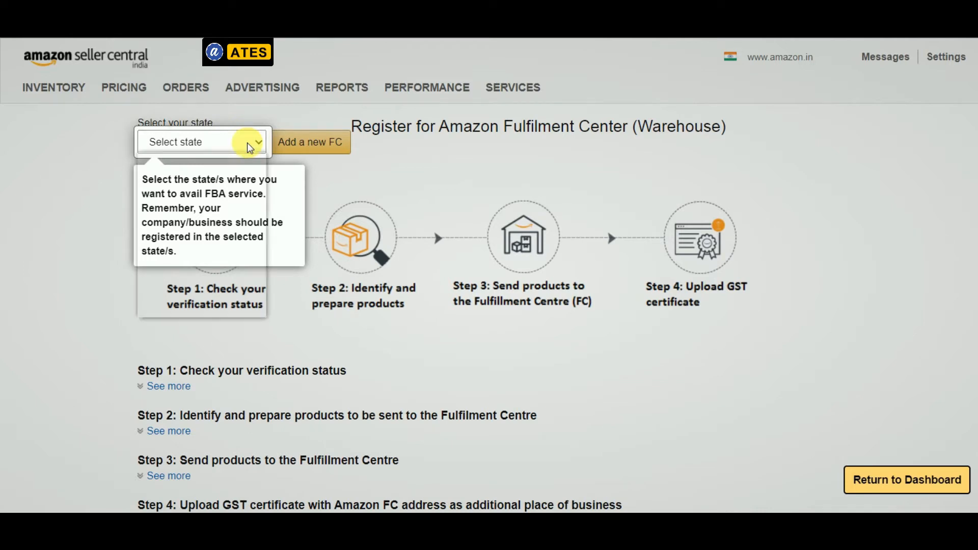
Choose DELHI as the state and add a new fulfilment center there
{"action": "left_click", "coordinate": [247, 144]}
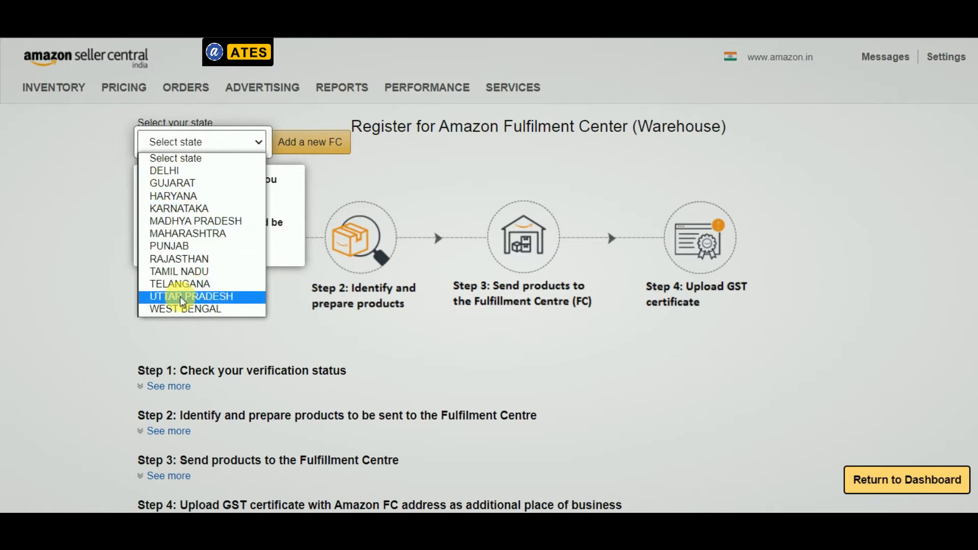
{"action": "left_click", "coordinate": [183, 171]}
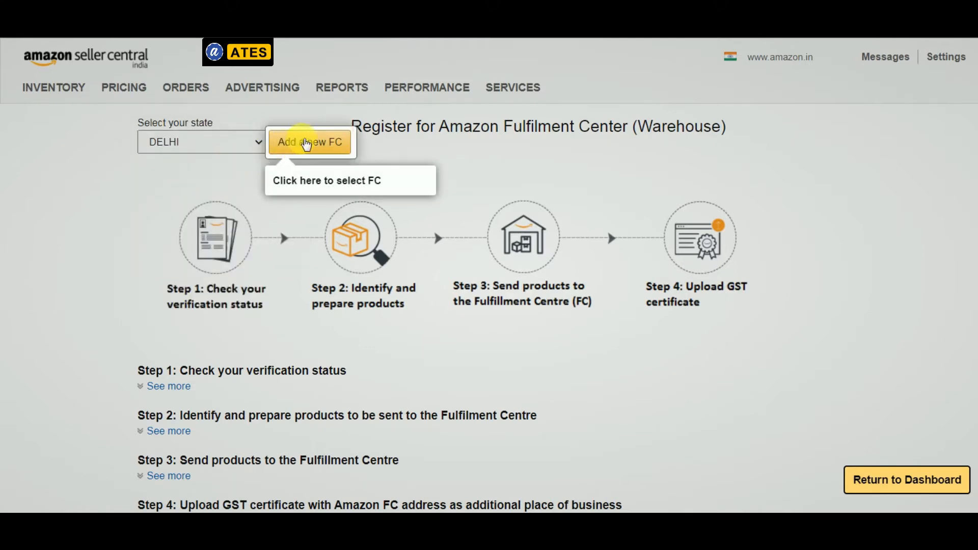
{"action": "left_click", "coordinate": [305, 143]}
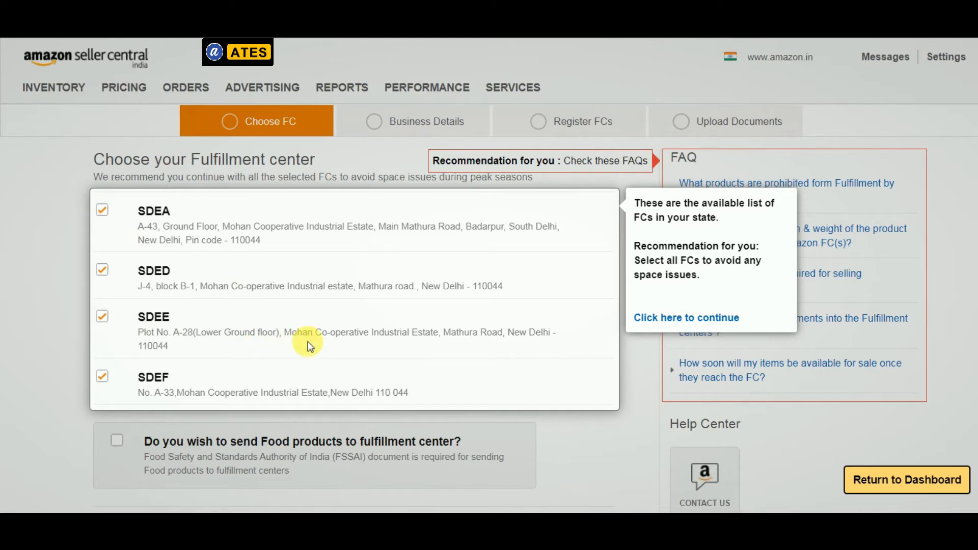
Accept all the listed Delhi fulfilment centers and opt in to sending food products to them
{"action": "left_click", "coordinate": [652, 319]}
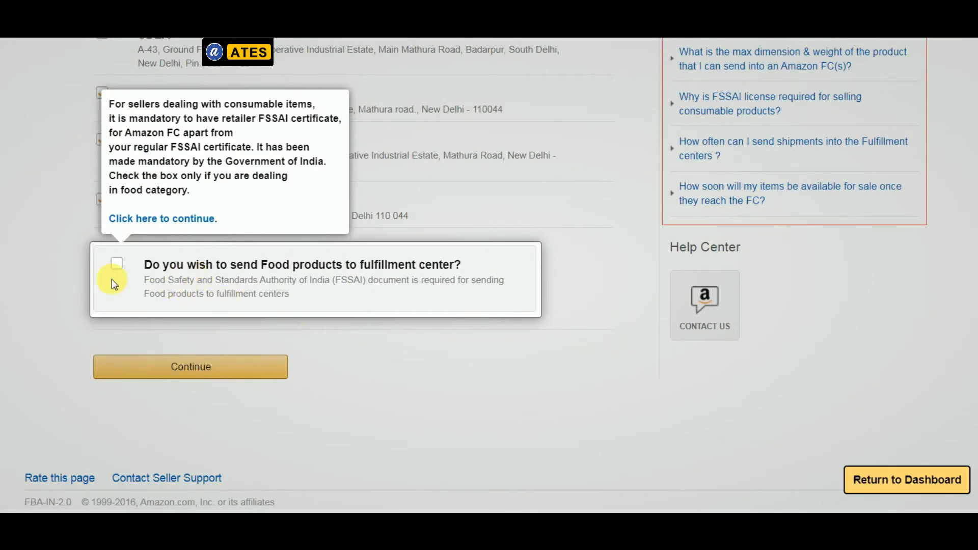
{"action": "left_click", "coordinate": [117, 263]}
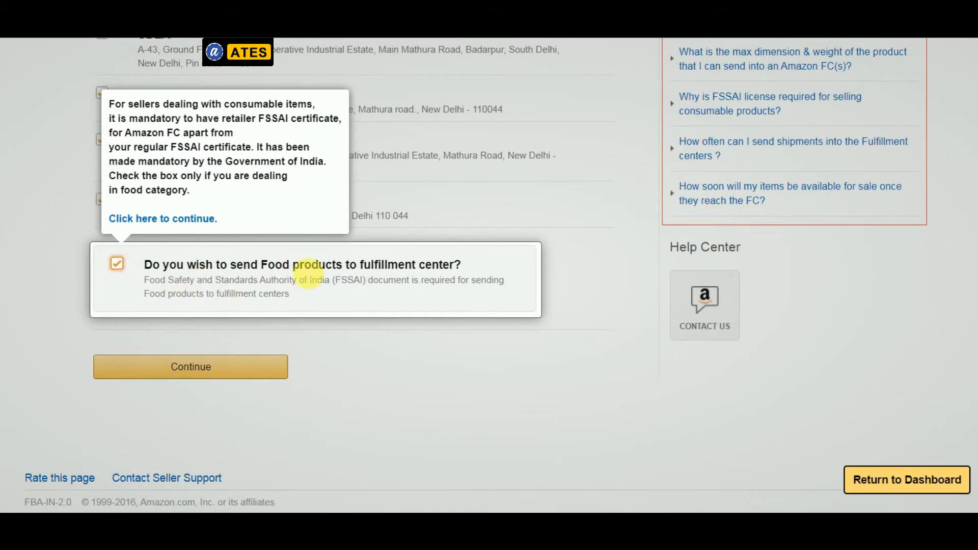
{"action": "left_click", "coordinate": [198, 371]}
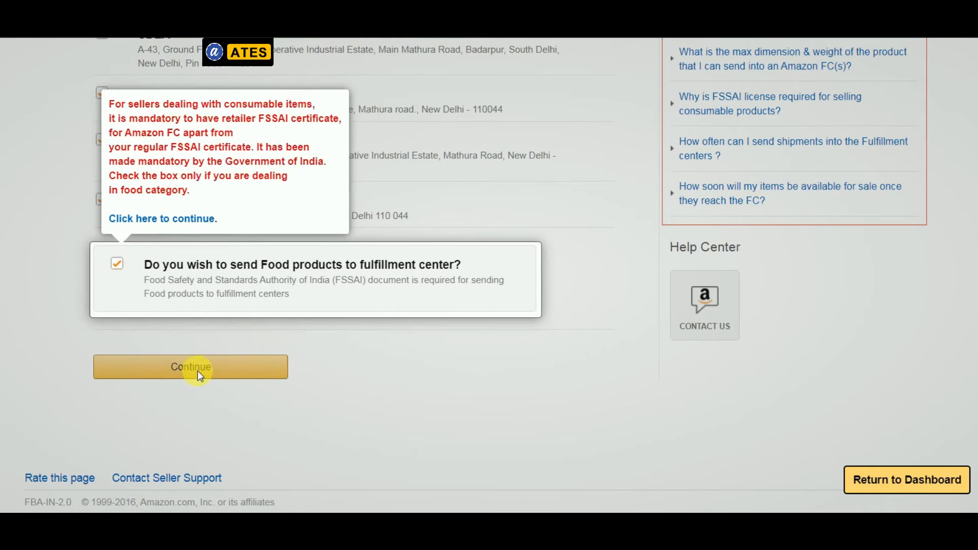
{"action": "left_click", "coordinate": [124, 218]}
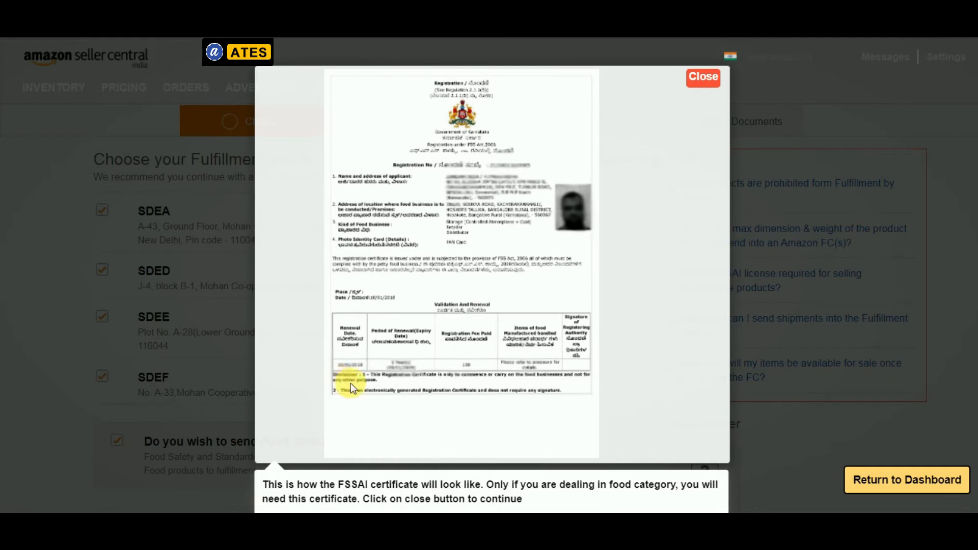
Look over the sample FSSAI certificate, close it and continue to the business details
{"action": "scroll", "coordinate": [469, 435], "scroll_direction": "down", "scroll_amount": 3}
{"action": "scroll", "coordinate": [478, 433], "scroll_direction": "up", "scroll_amount": 3}
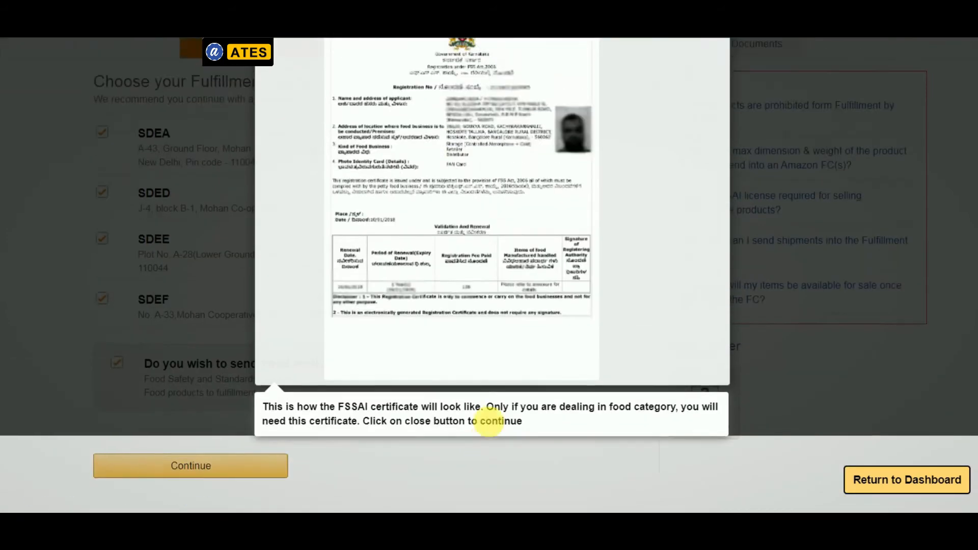
{"action": "left_click", "coordinate": [703, 78]}
{"action": "scroll", "coordinate": [526, 247], "scroll_direction": "down", "scroll_amount": 3}
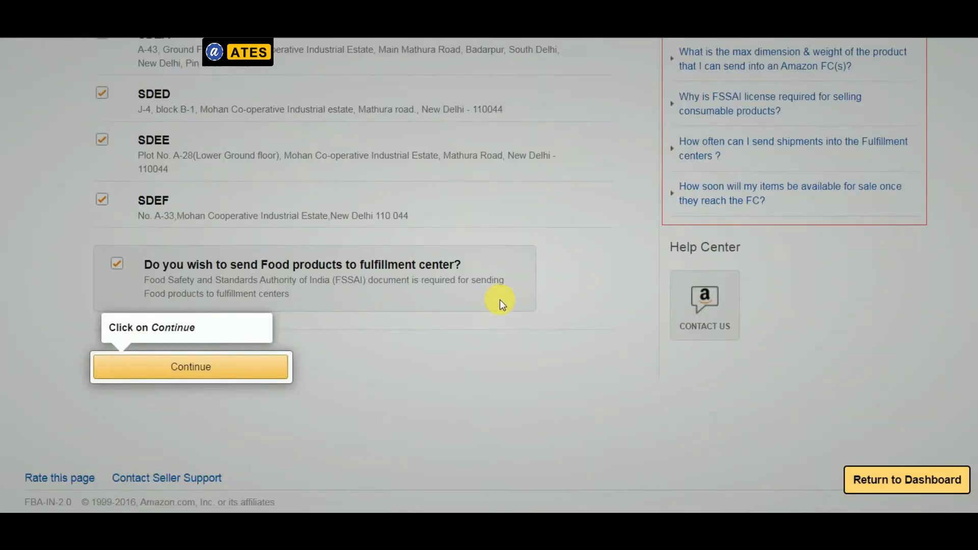
{"action": "left_click", "coordinate": [166, 376]}
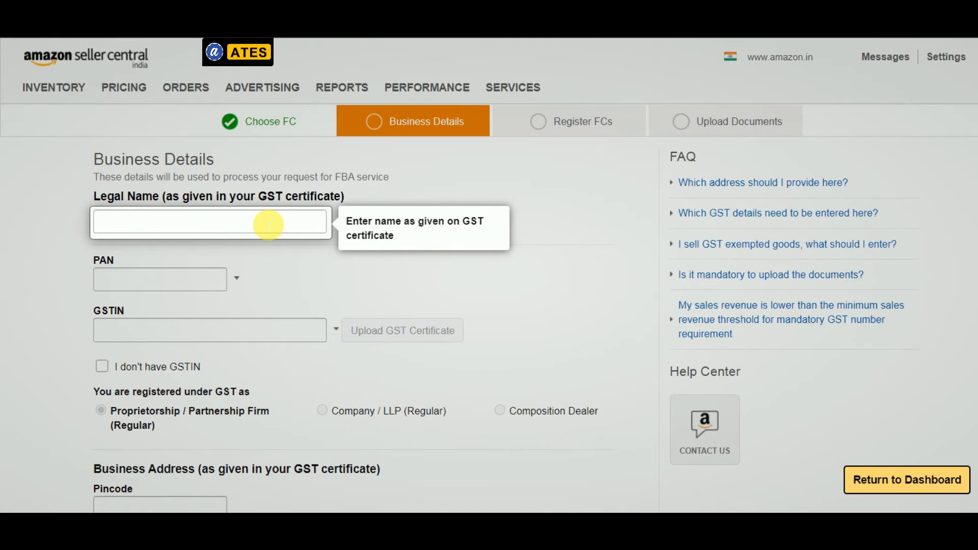
Go through the legal name, PAN, GSTIN and business address fields, leaving them blank, and continue to the FC registration
{"action": "key", "text": "Tab"}
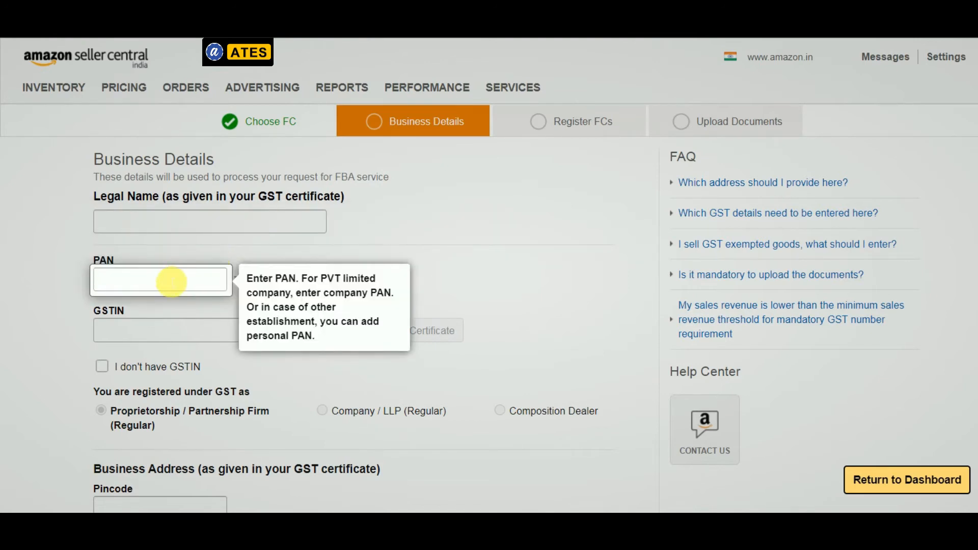
{"action": "left_click", "coordinate": [155, 279]}
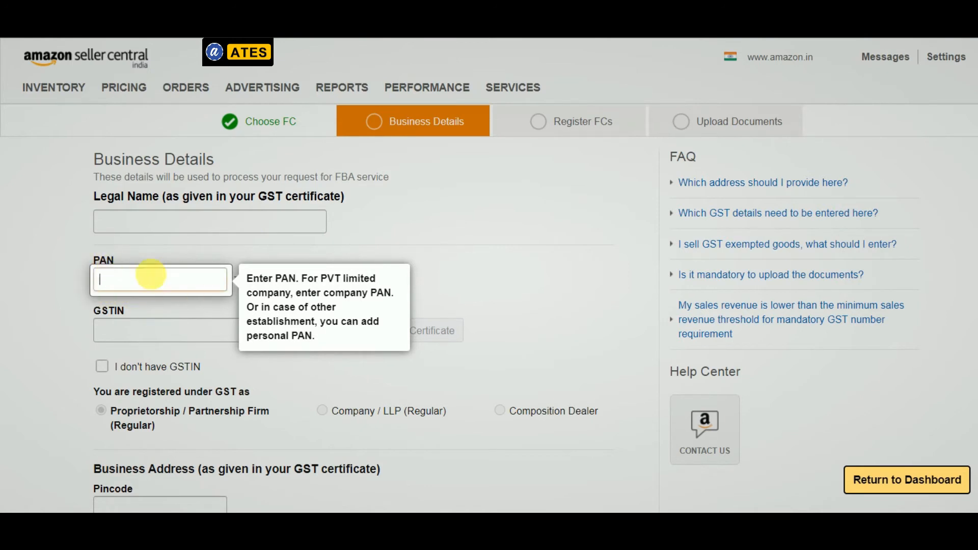
{"action": "key", "text": "Tab"}
{"action": "key", "text": "Tab"}
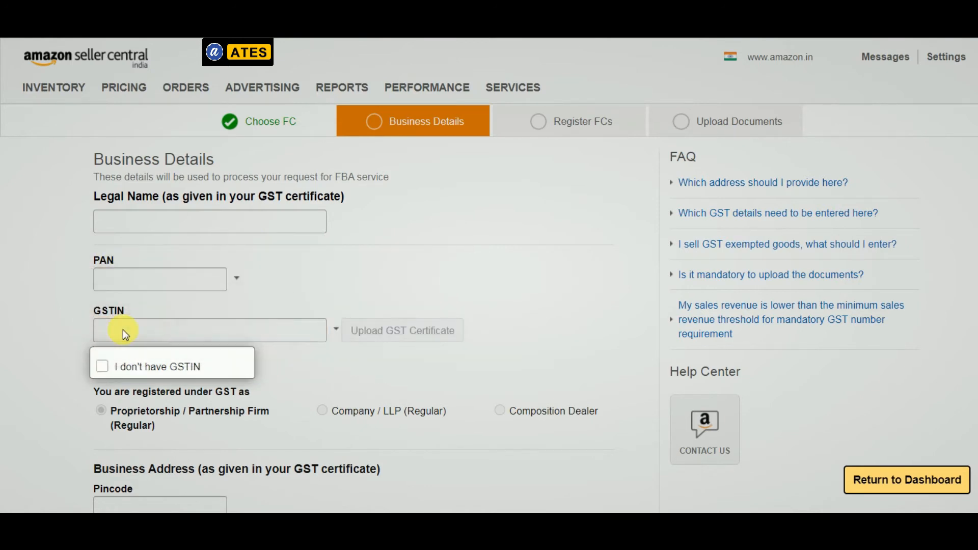
{"action": "scroll", "coordinate": [191, 358], "scroll_direction": "down", "scroll_amount": 3}
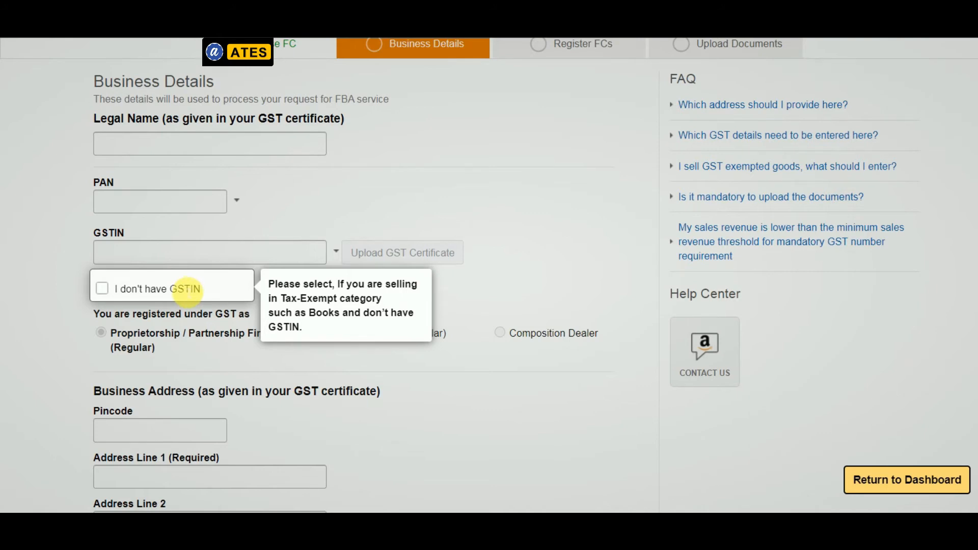
{"action": "left_click", "coordinate": [187, 292]}
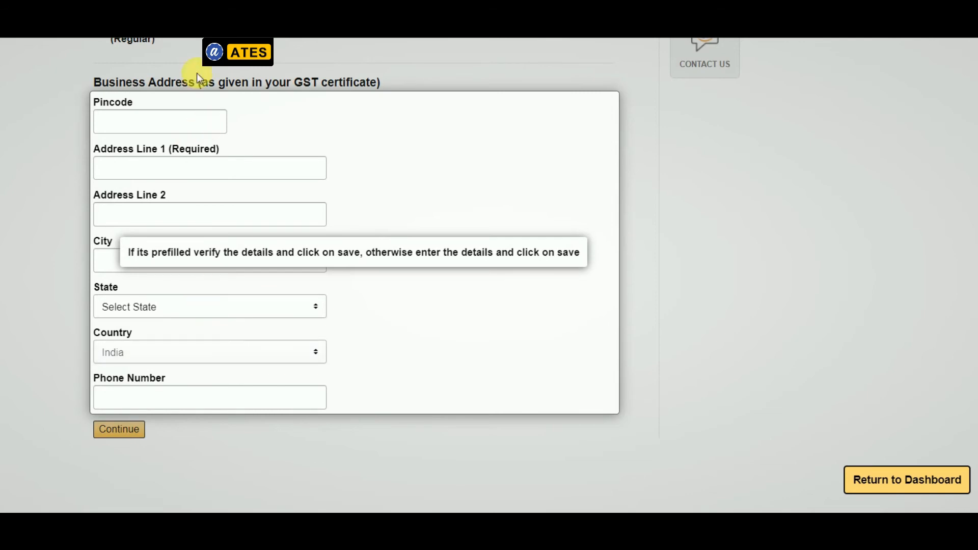
{"action": "left_click", "coordinate": [164, 118]}
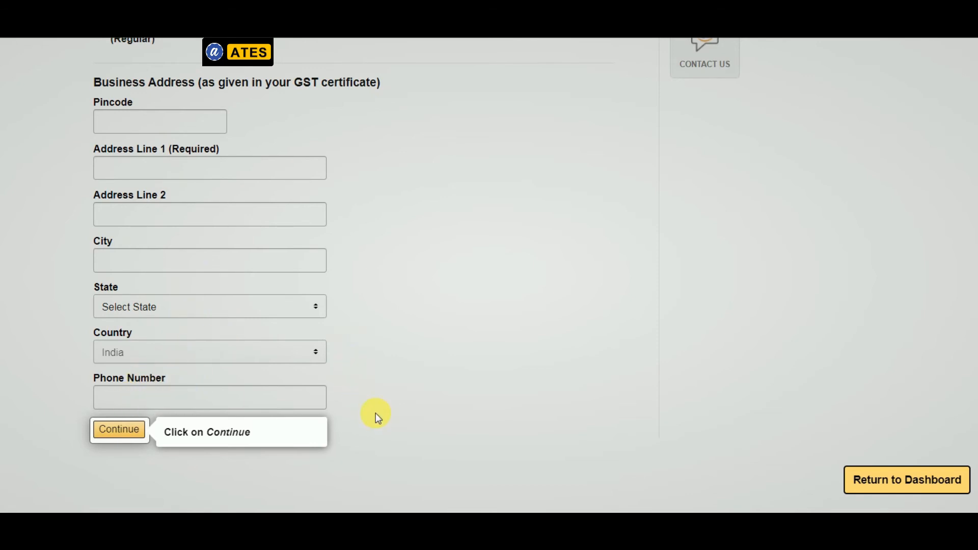
{"action": "left_click", "coordinate": [118, 431]}
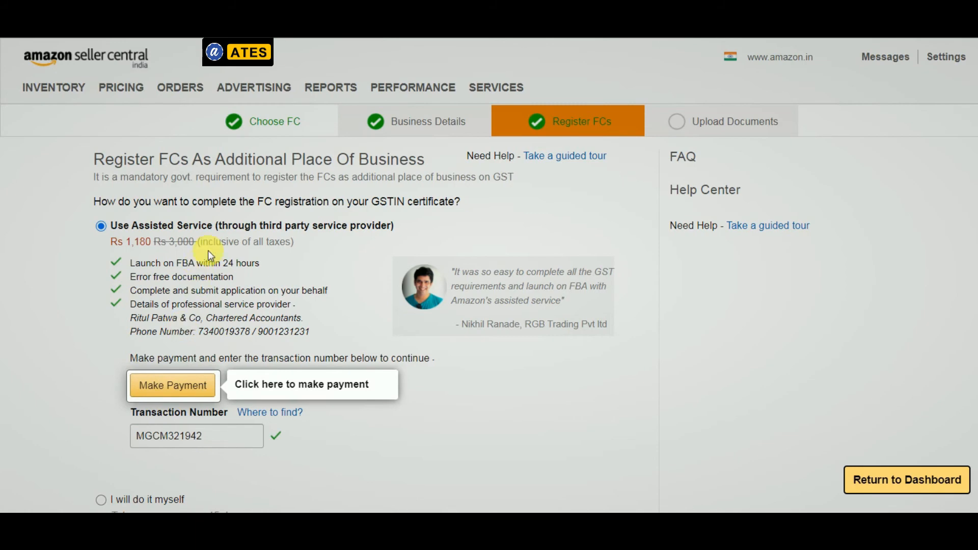
Start the payment for the assisted registration service and accept the prefilled transaction number
{"action": "left_click", "coordinate": [155, 379]}
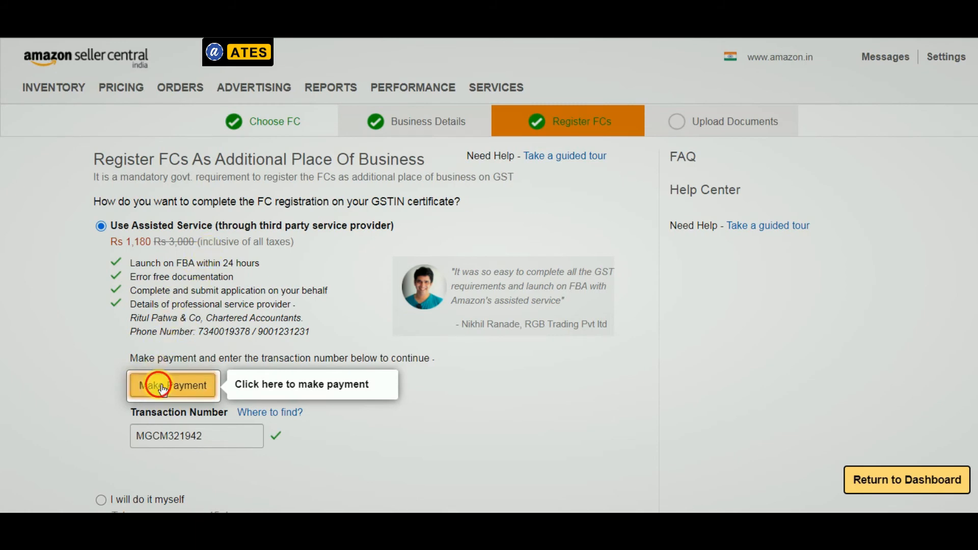
{"action": "scroll", "coordinate": [173, 450], "scroll_direction": "down", "scroll_amount": 2}
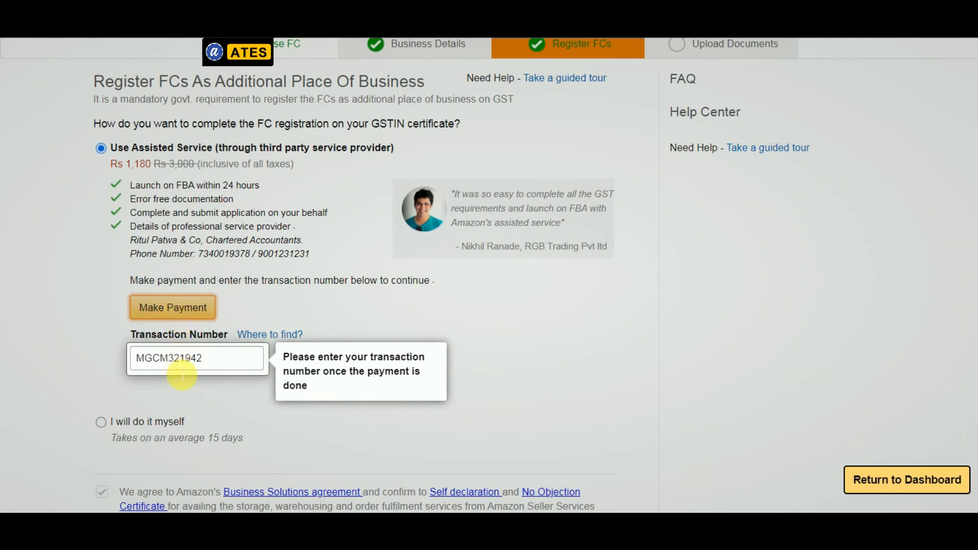
{"action": "left_click", "coordinate": [222, 362]}
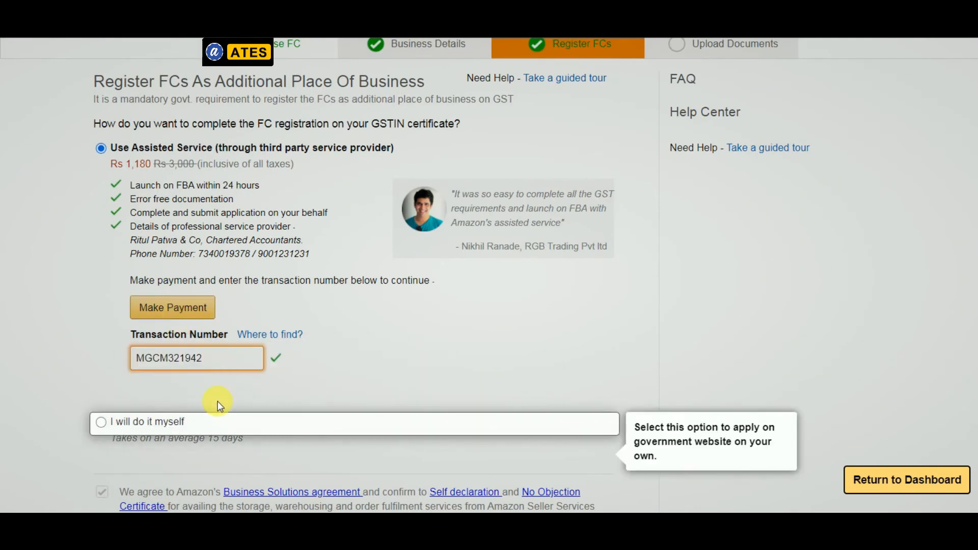
Choose "I will do it myself" for the FC registration, open the Business Solutions agreement and continue to the document upload
{"action": "scroll", "coordinate": [220, 410], "scroll_direction": "down", "scroll_amount": 1}
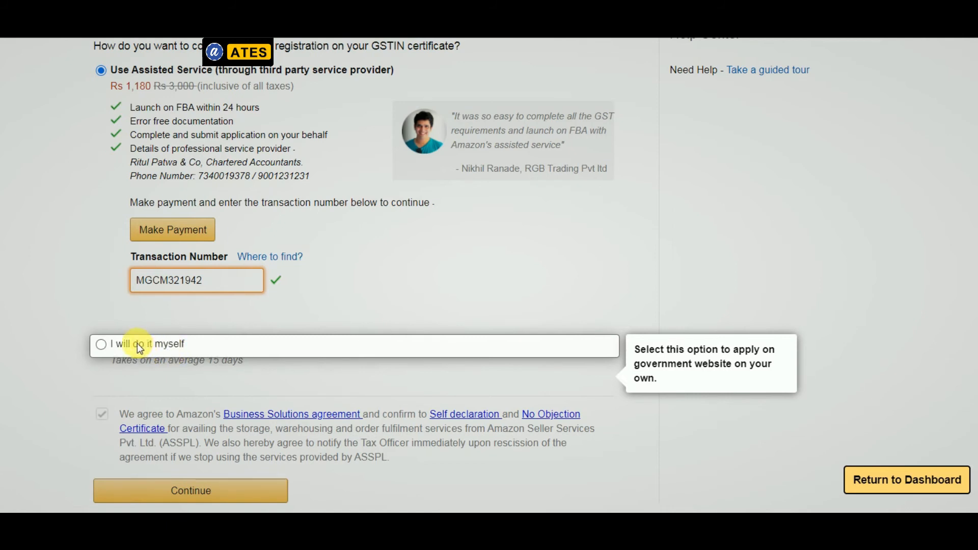
{"action": "left_click", "coordinate": [101, 345]}
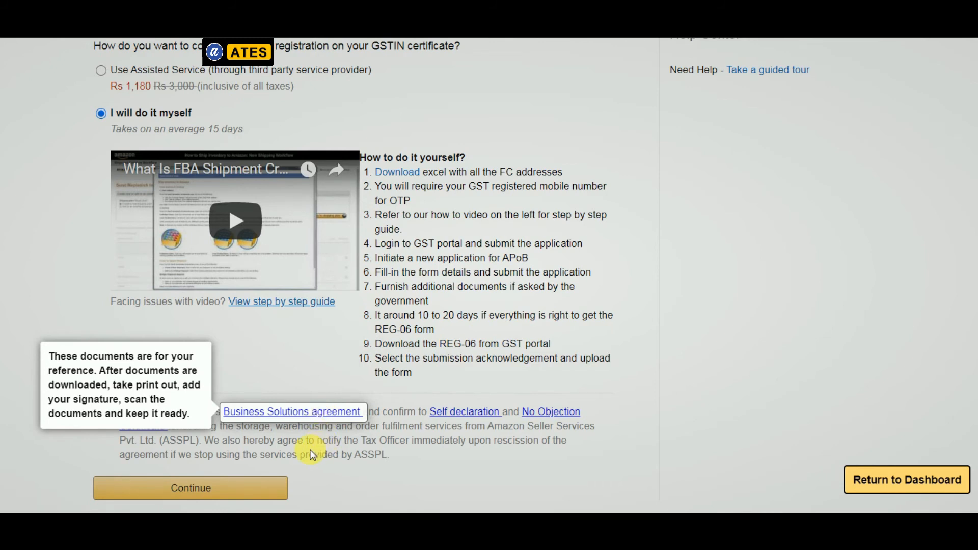
{"action": "left_click", "coordinate": [319, 413]}
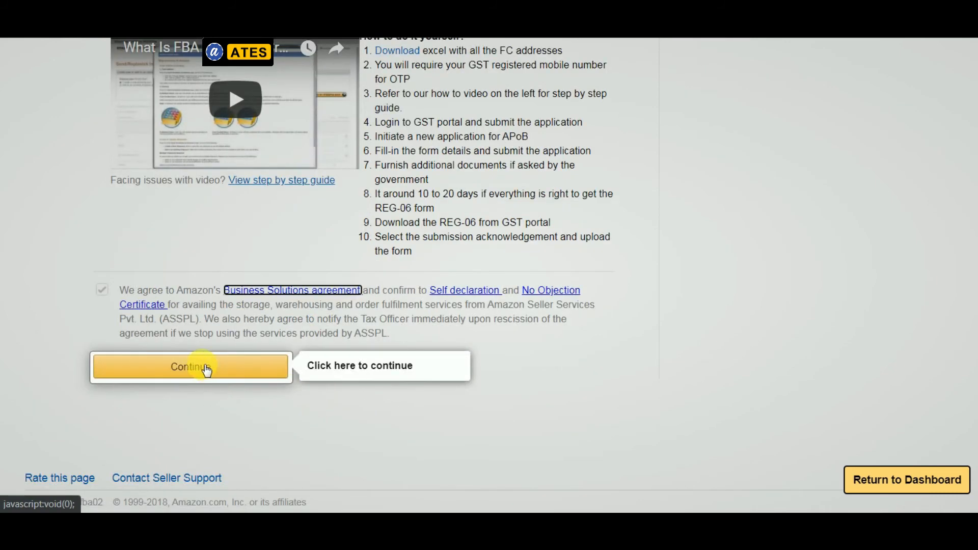
{"action": "left_click", "coordinate": [206, 370]}
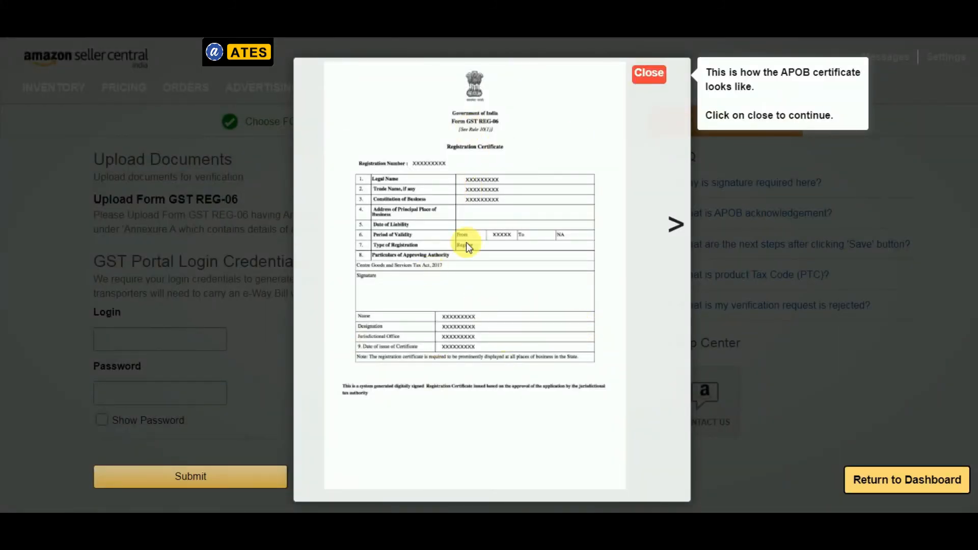
Page through the sample APOB certificate, including Annexure A, and close it
{"action": "left_click", "coordinate": [676, 226]}
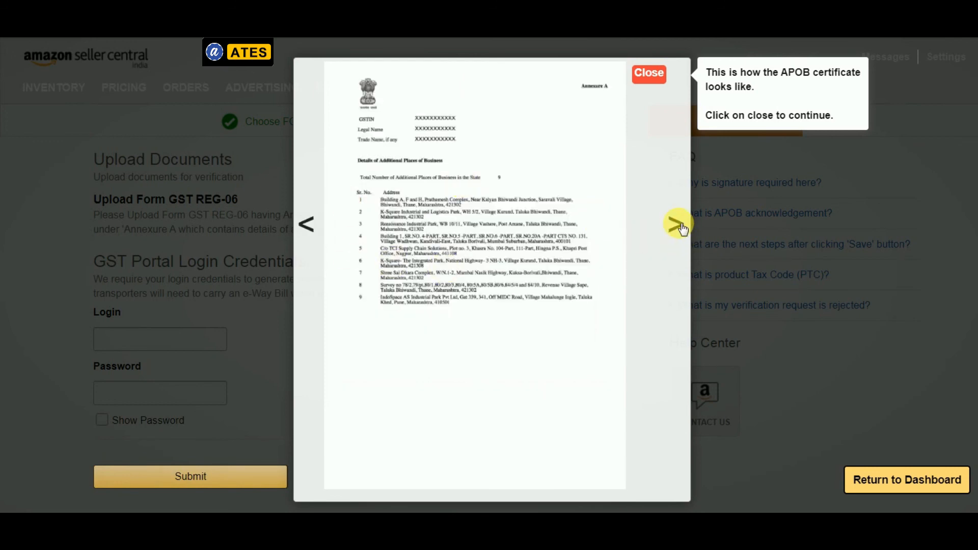
{"action": "left_click", "coordinate": [680, 226]}
{"action": "left_click", "coordinate": [655, 75]}
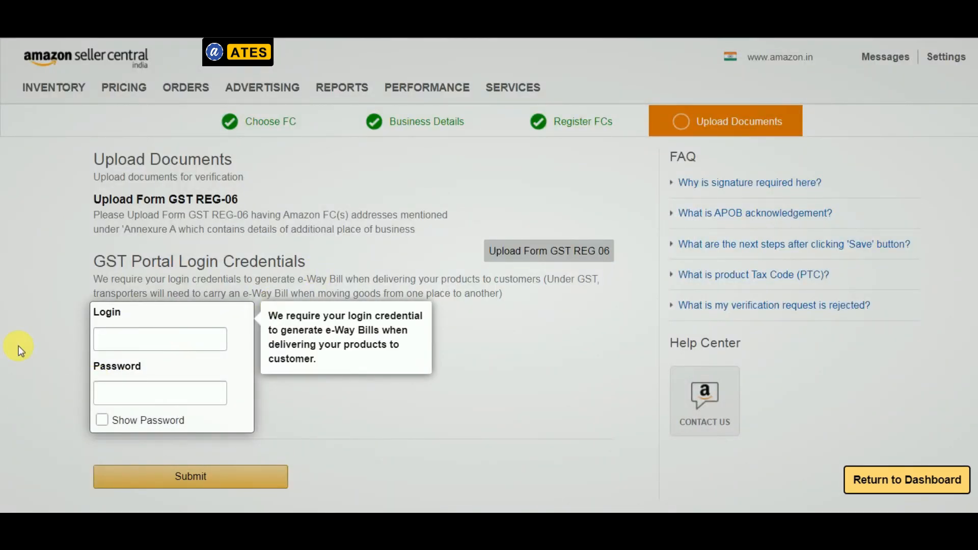
Go through the GST portal login fields, leaving the credentials blank, and submit the Upload Documents form
{"action": "left_click", "coordinate": [137, 340]}
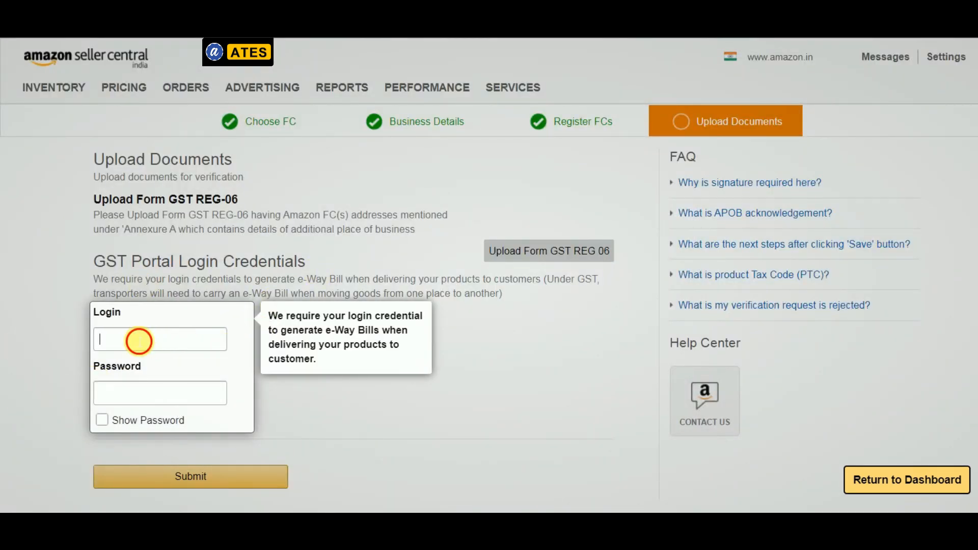
{"action": "left_click", "coordinate": [196, 368]}
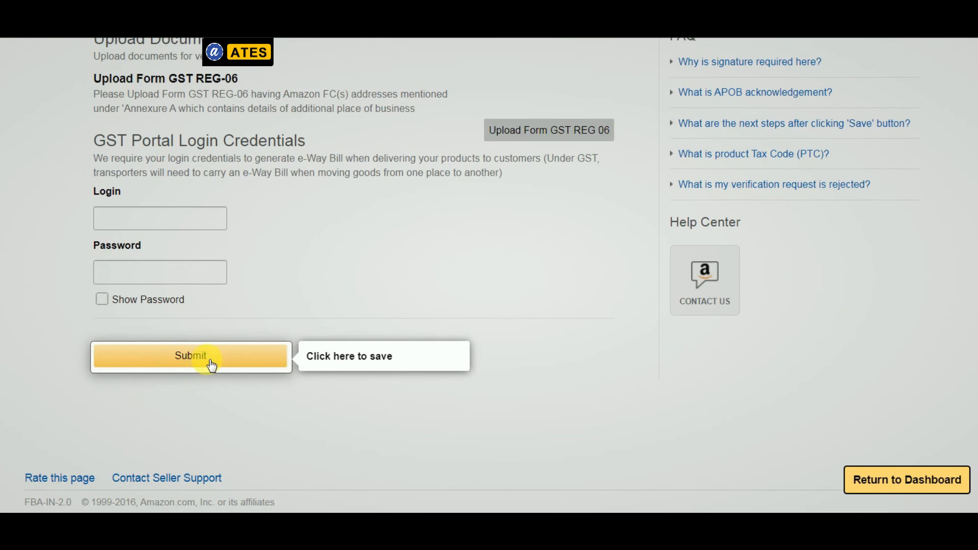